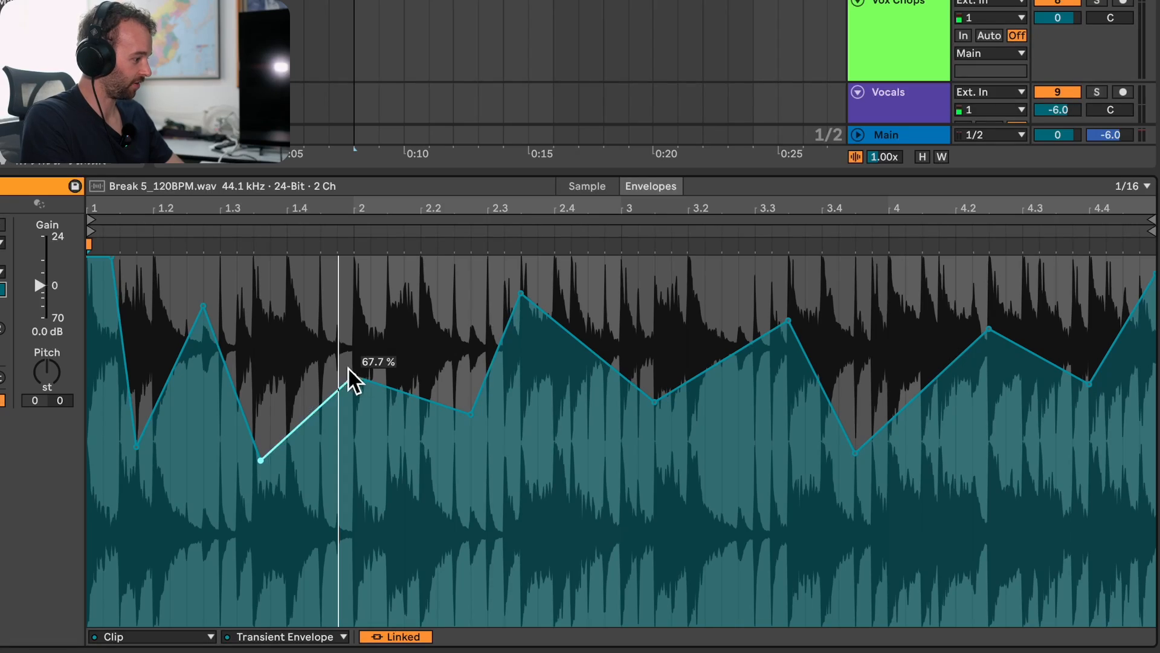
Draw near-full stepped peaks in the Break 5 clip's Transient Envelope around beats 1.4, 2.2, 3.2, 4.2 and 4.4
{"action": "key", "text": "b"}
{"action": "left_click_drag", "start_coordinate": [311, 354], "coordinate": [286, 248]}
{"action": "left_click_drag", "start_coordinate": [442, 358], "coordinate": [426, 258]}
{"action": "left_click_drag", "start_coordinate": [704, 354], "coordinate": [704, 269]}
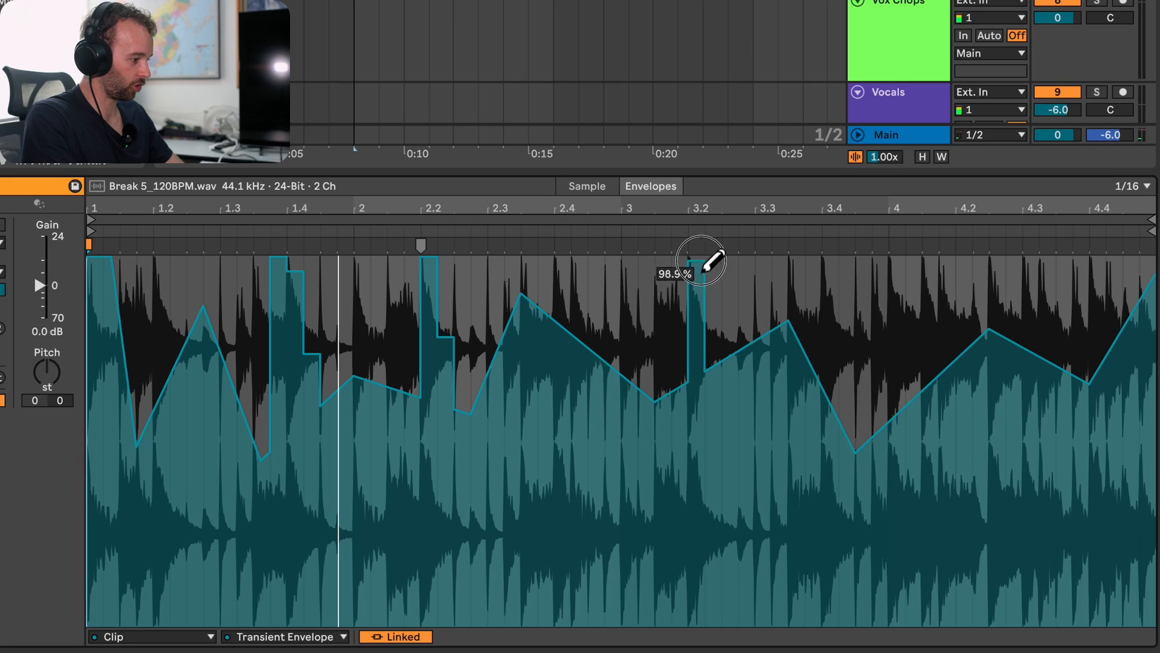
{"action": "left_click_drag", "start_coordinate": [935, 363], "coordinate": [932, 251]}
{"action": "left_click_drag", "start_coordinate": [1080, 350], "coordinate": [1094, 245]}
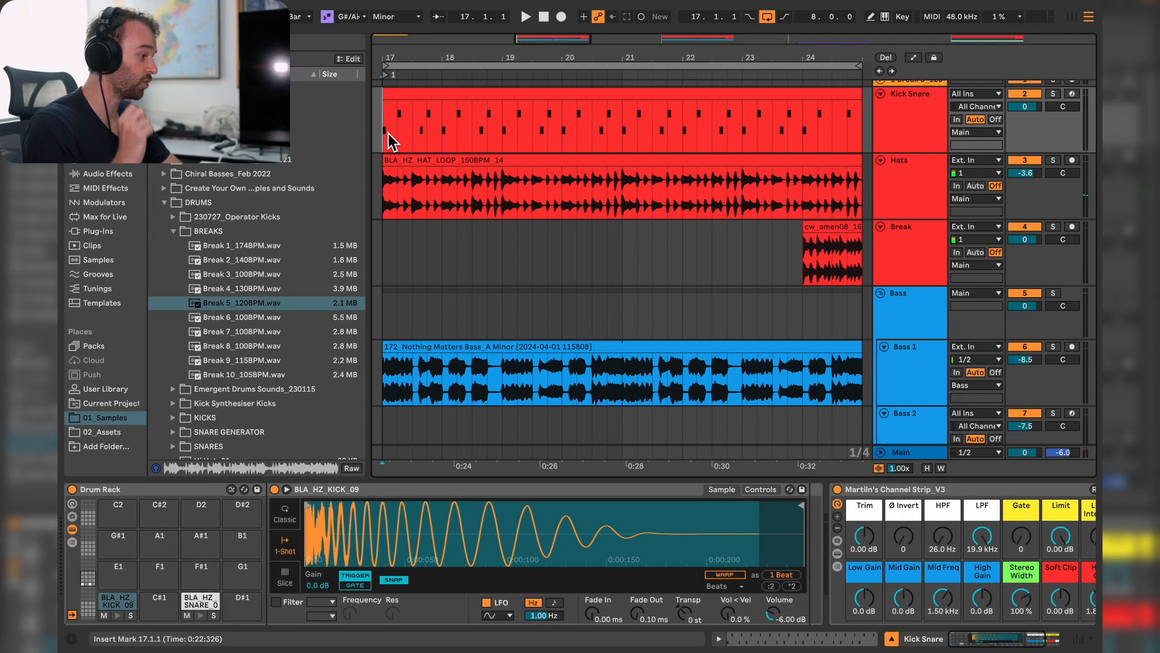
Play the section from bar 17, then select the Hats and Bass 1 clips for comparison with the section from bar 33
{"action": "key", "text": "space"}
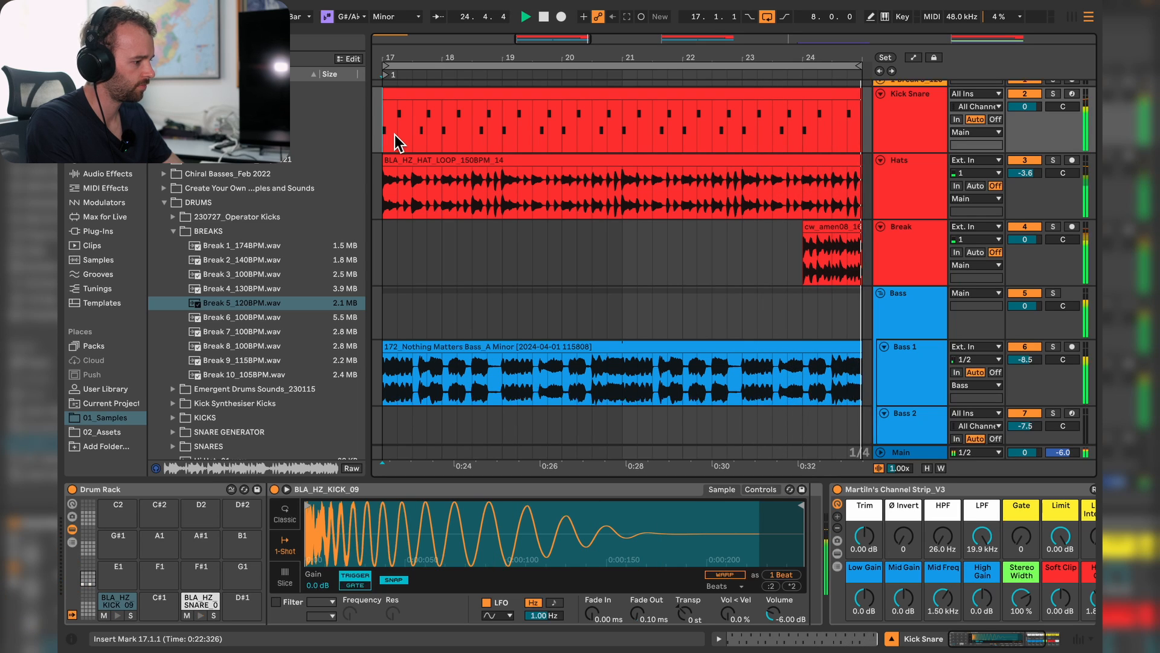
{"action": "key", "text": "space"}
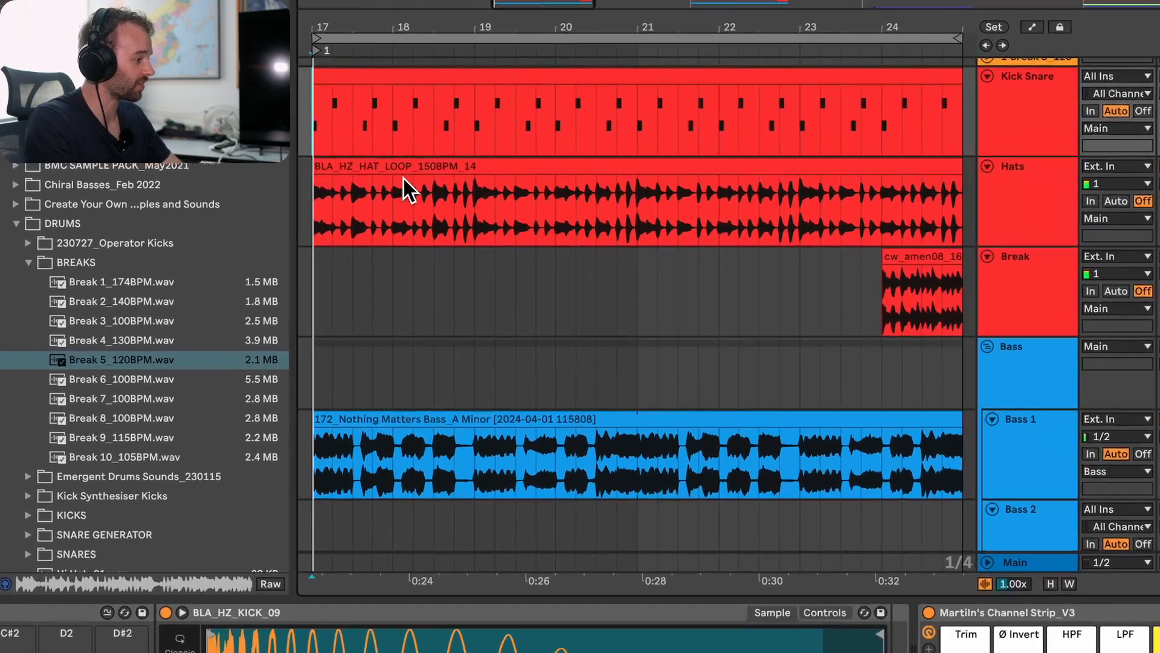
{"action": "left_click", "coordinate": [448, 168]}
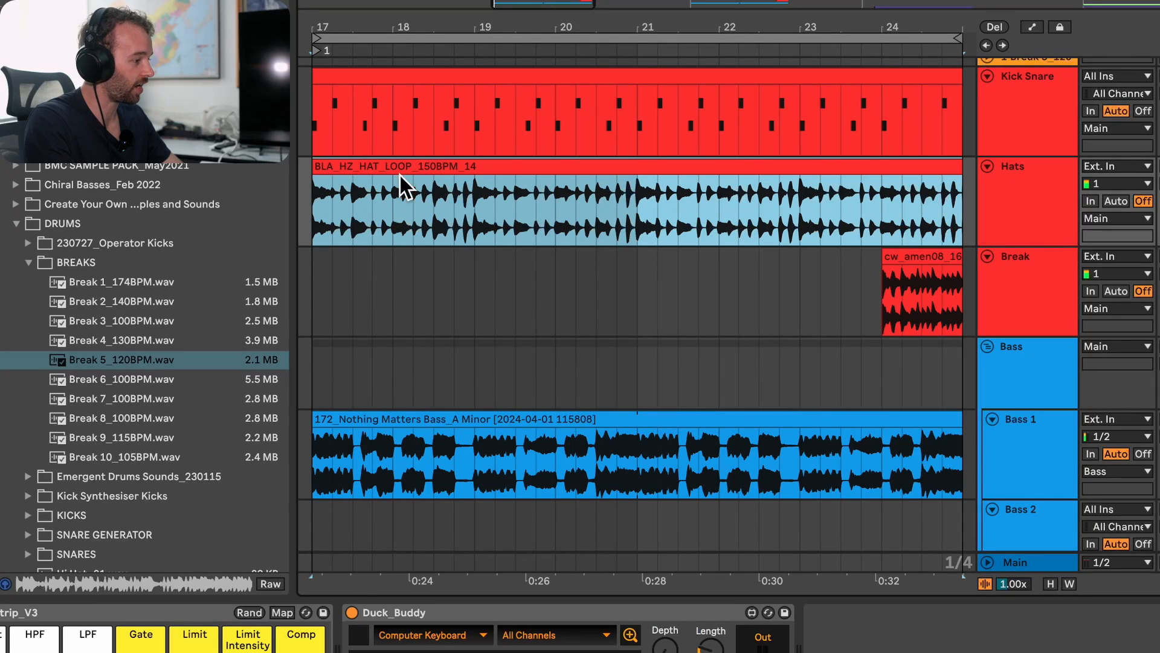
{"action": "key", "text": "Down"}
{"action": "left_click", "coordinate": [853, 426]}
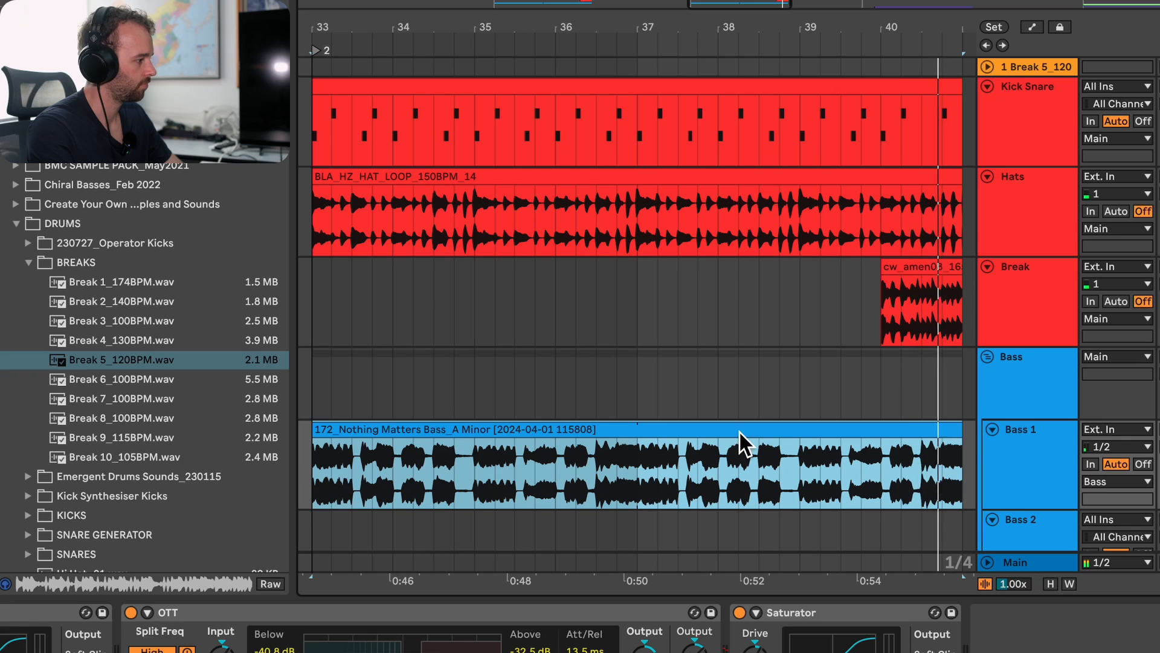
Open the Hats loop clip in the section from bar 33 and play it to examine its Transient Envelope
{"action": "left_click", "coordinate": [648, 181]}
{"action": "double_click", "coordinate": [648, 182]}
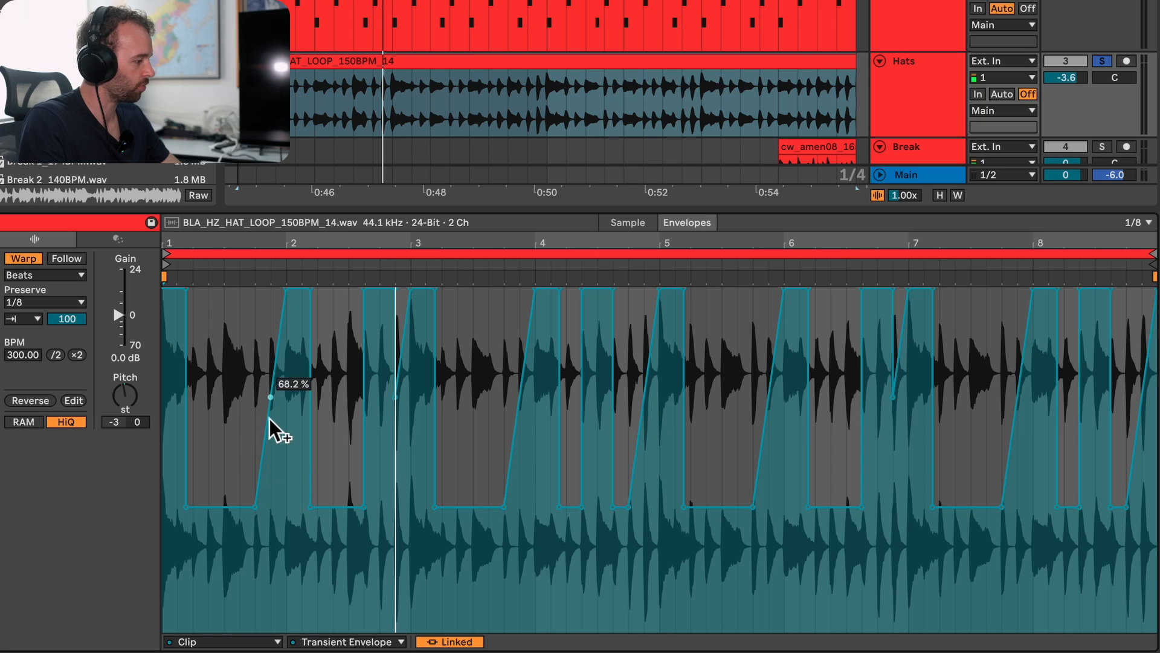
{"action": "key", "text": "space"}
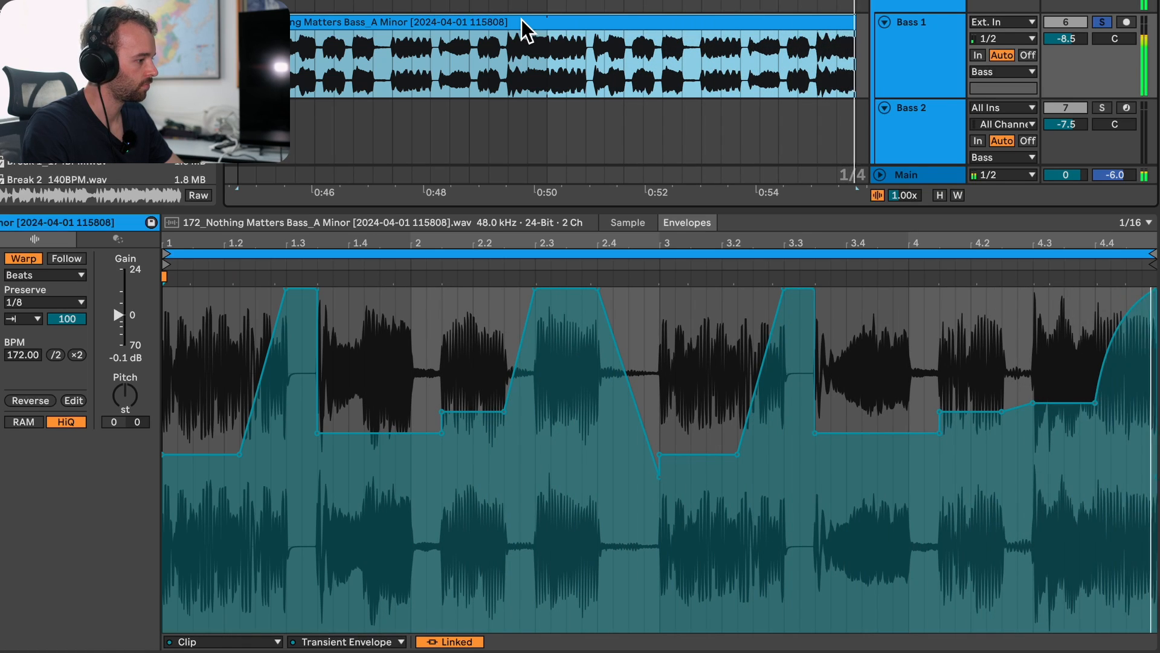
Open the cw_amen08 break clip and draw a Transient Envelope ramp rising from a low value to full across the bar
{"action": "scroll", "coordinate": [521, 19], "scroll_direction": "up", "scroll_amount": 3}
{"action": "left_click", "coordinate": [839, 8]}
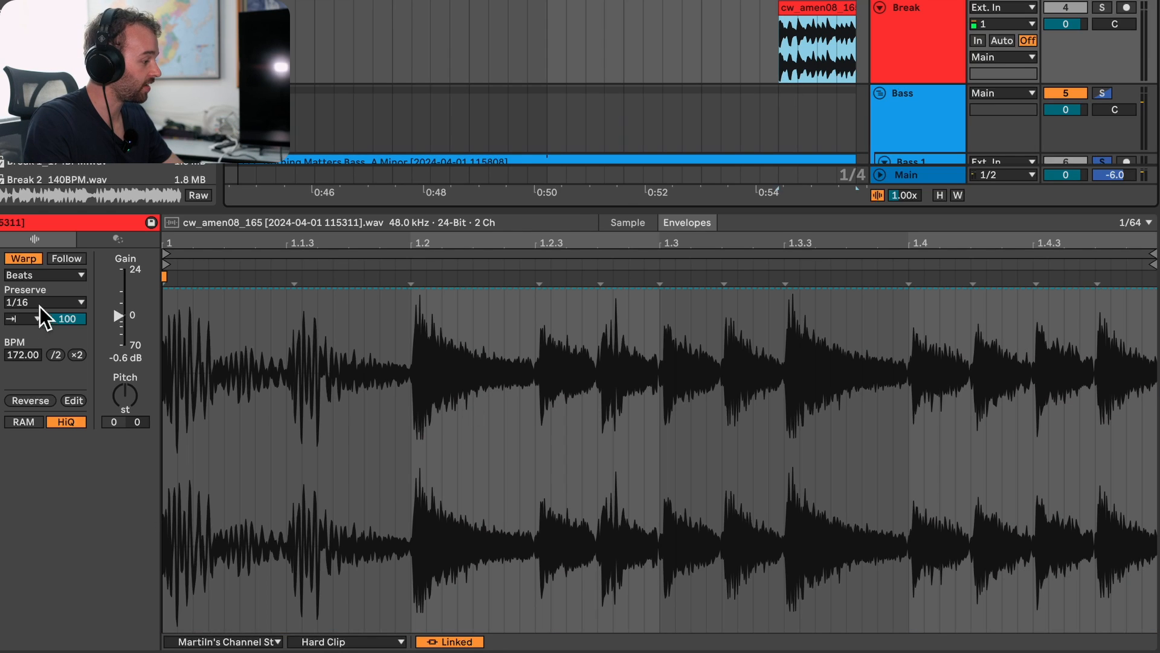
{"action": "left_click", "coordinate": [71, 318]}
{"action": "left_click", "coordinate": [177, 605]}
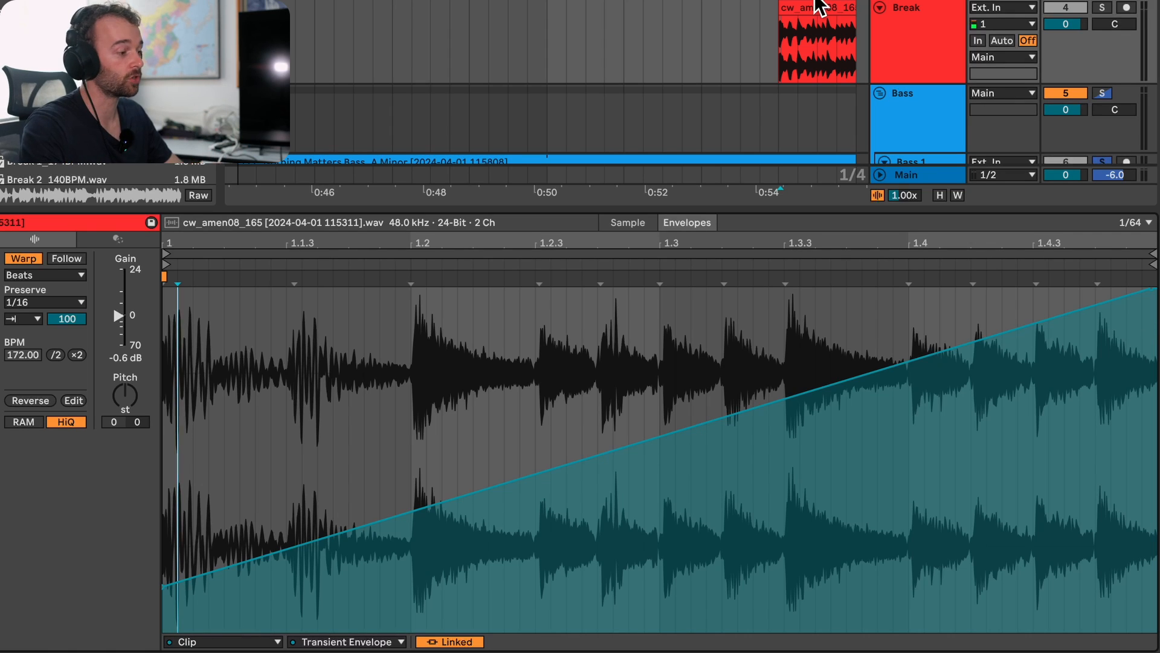
{"action": "left_click", "coordinate": [837, 24]}
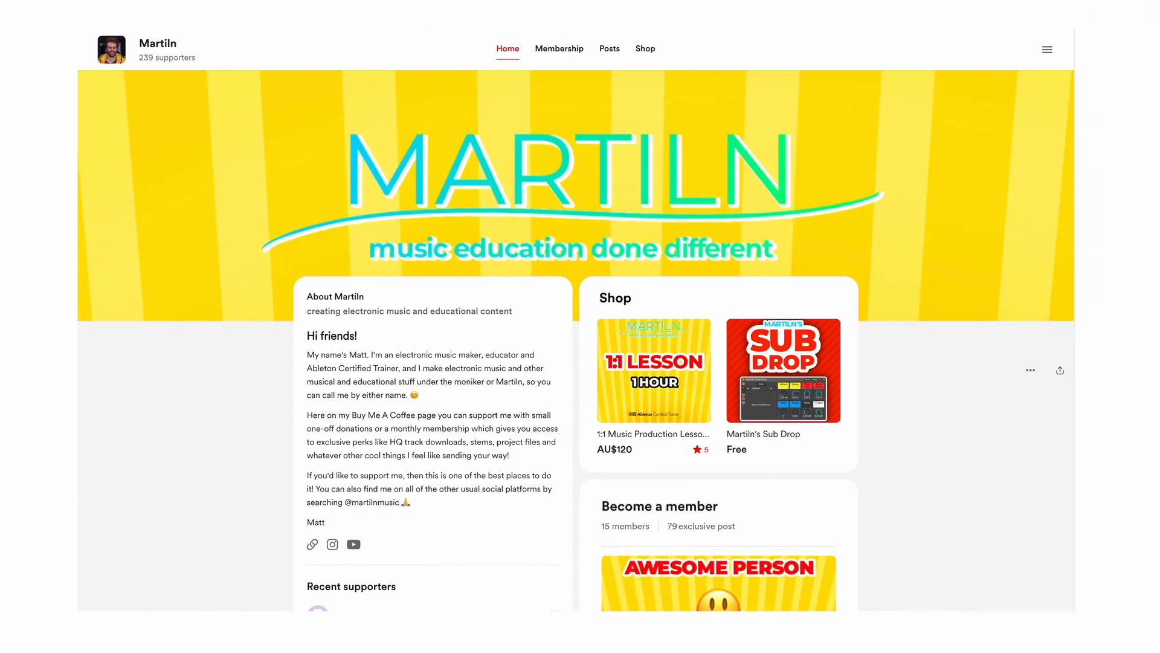
Look through the profile, shop and membership sections of Martiln's Buy Me A Coffee page
{"action": "scroll", "coordinate": [576, 338], "scroll_direction": "down", "scroll_amount": 2}
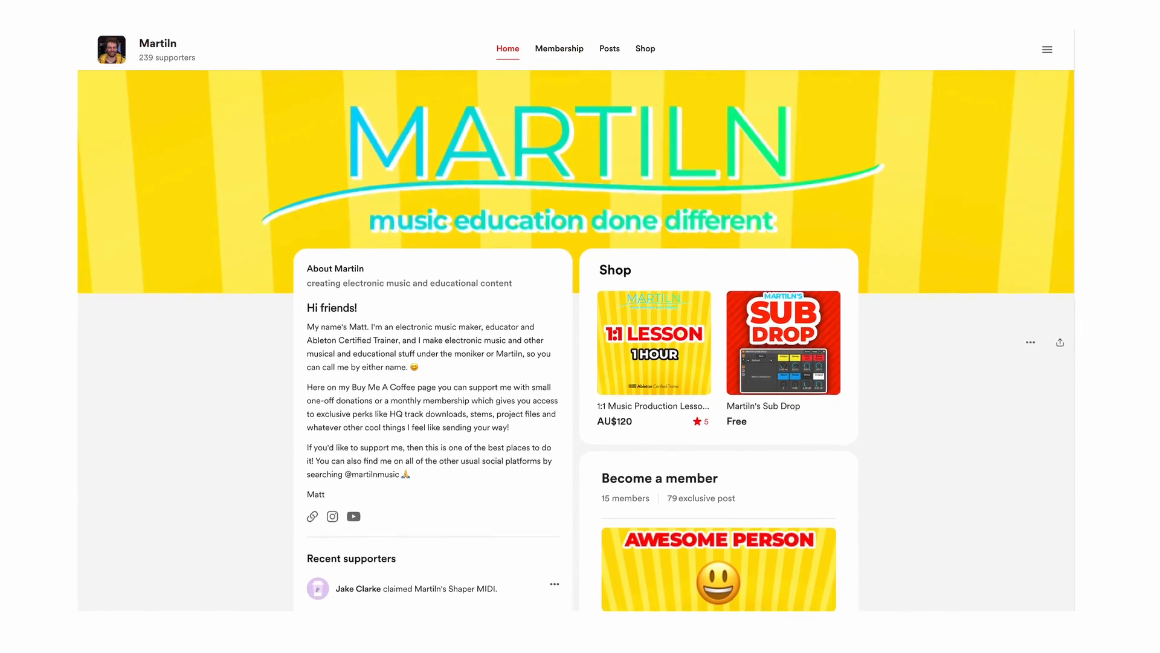
{"action": "scroll", "coordinate": [576, 338], "scroll_direction": "down", "scroll_amount": 4}
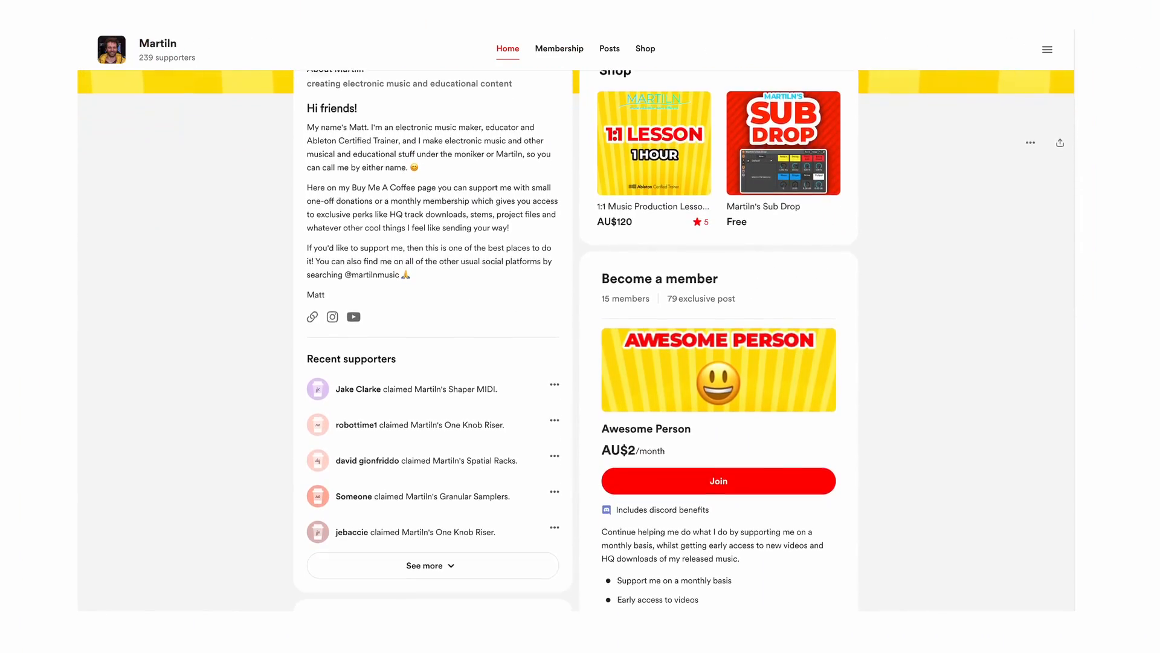
{"action": "scroll", "coordinate": [576, 339], "scroll_direction": "down", "scroll_amount": 5}
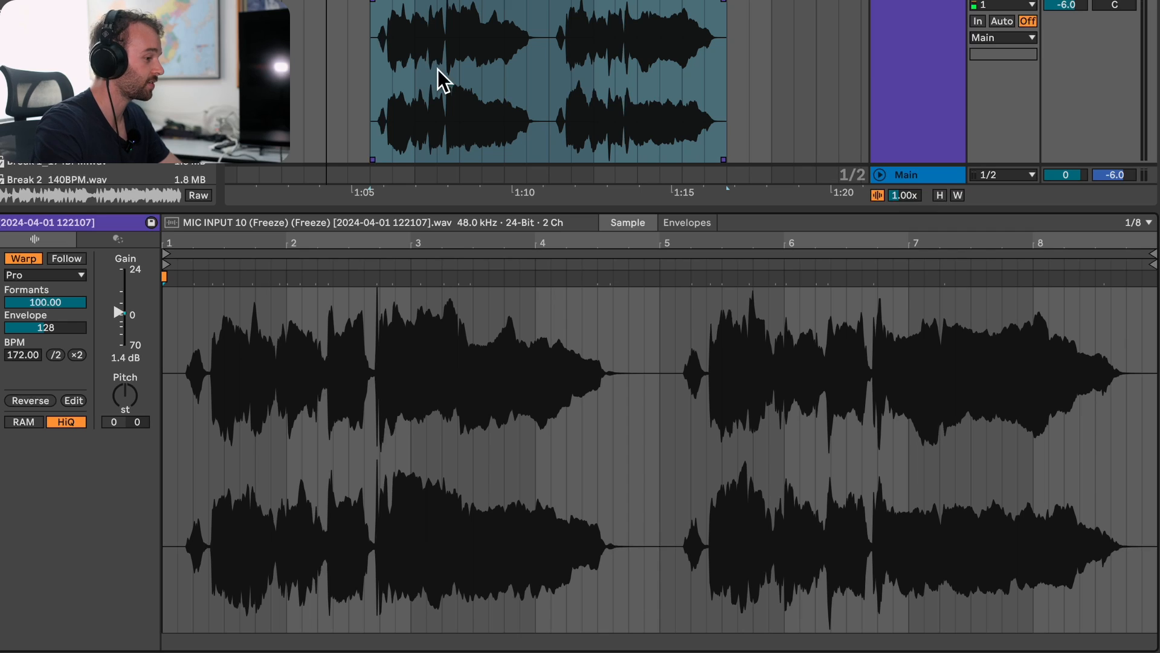
Play the MIC INPUT 10 vocal clip and check its Pro warp mode selection
{"action": "key", "text": "space"}
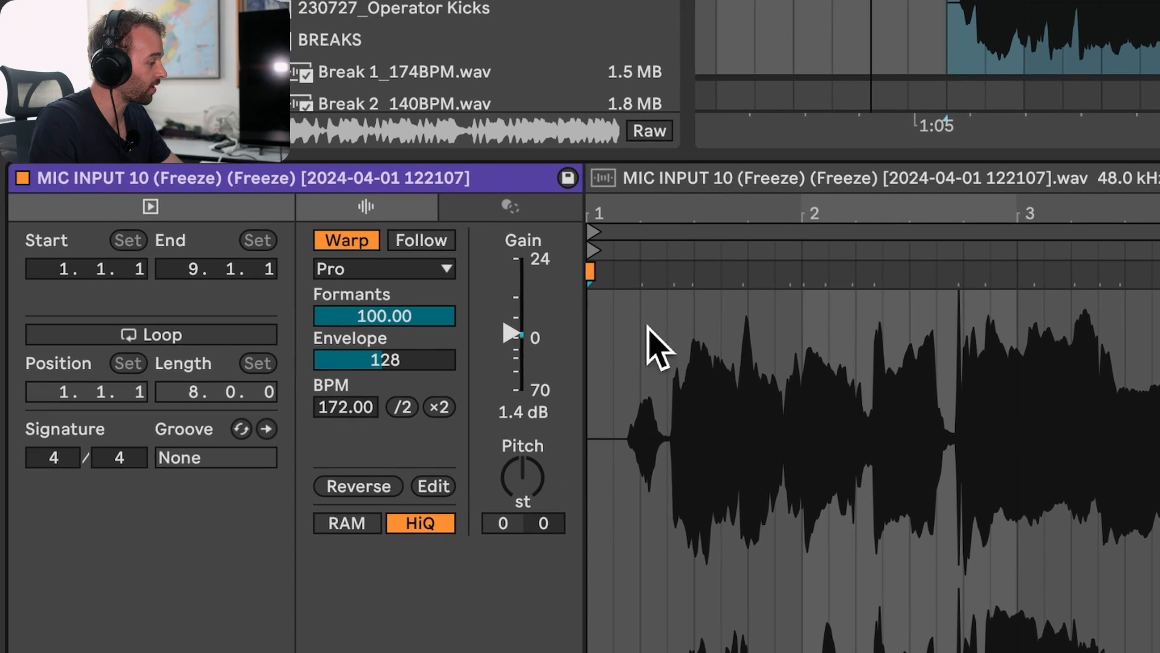
{"action": "left_click", "coordinate": [402, 269]}
{"action": "left_click", "coordinate": [404, 582]}
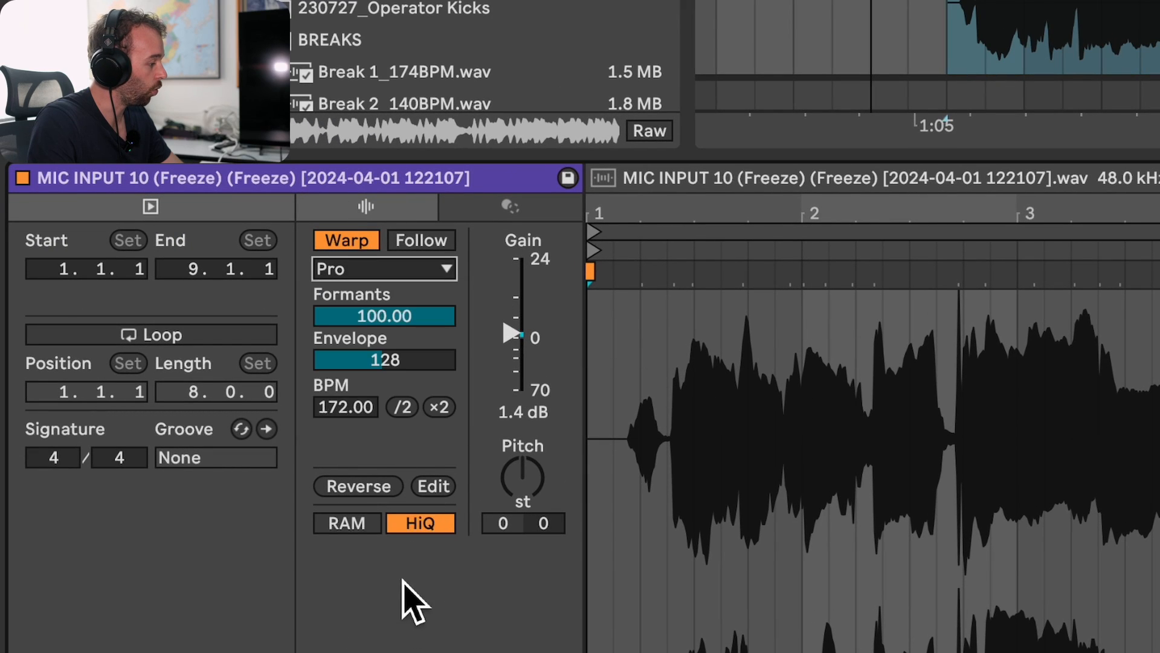
Transpose the vocal clip up 12 semitones and set its Formants to 89.84 and Envelope to 93
{"action": "left_click", "coordinate": [413, 325]}
{"action": "left_click", "coordinate": [415, 370]}
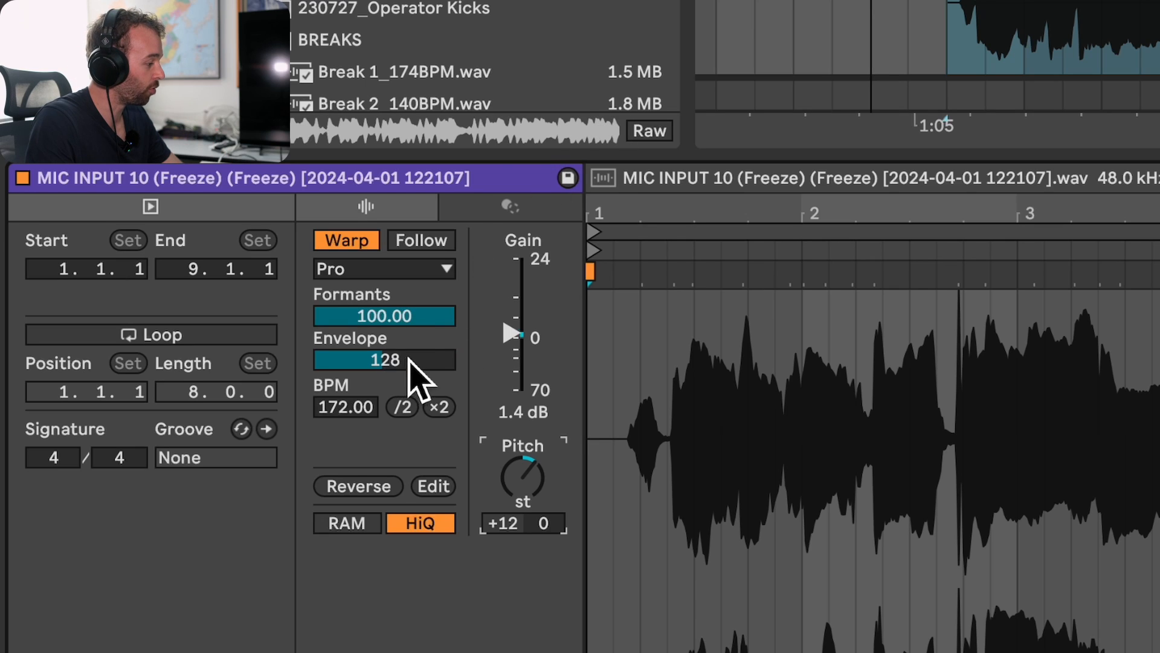
{"action": "mouse_move", "coordinate": [421, 324]}
{"action": "left_mouse_down"}
{"action": "mouse_move", "coordinate": [421, 407]}
{"action": "mouse_move", "coordinate": [421, 342]}
{"action": "left_mouse_up"}
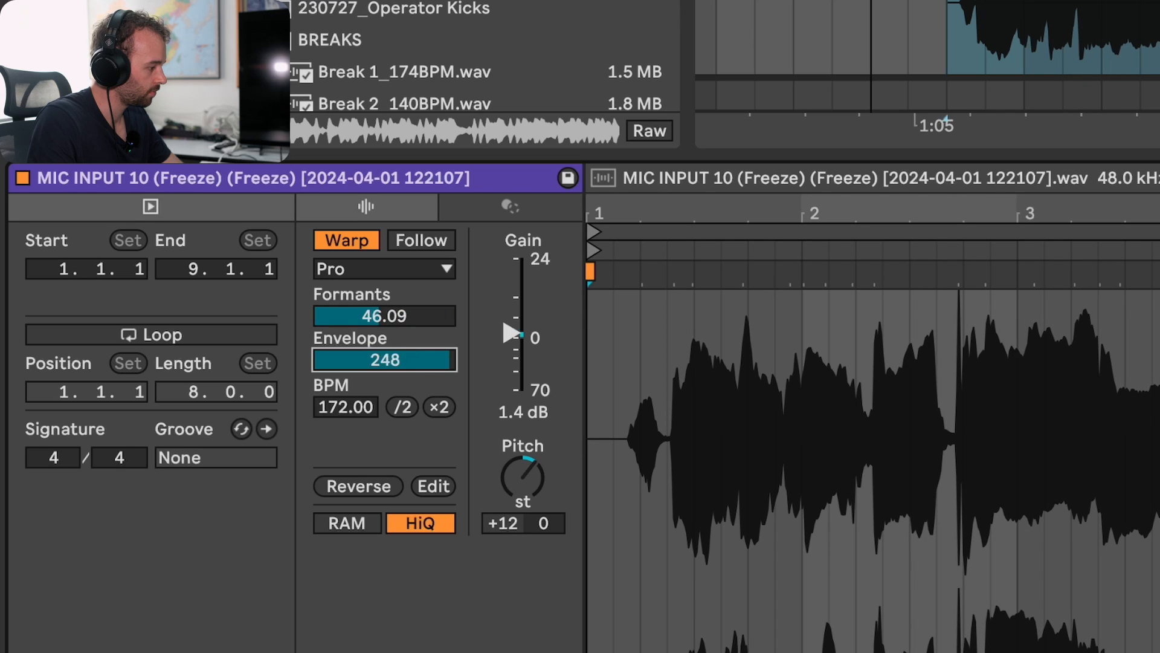
{"action": "left_click_drag", "start_coordinate": [417, 322], "coordinate": [417, 299]}
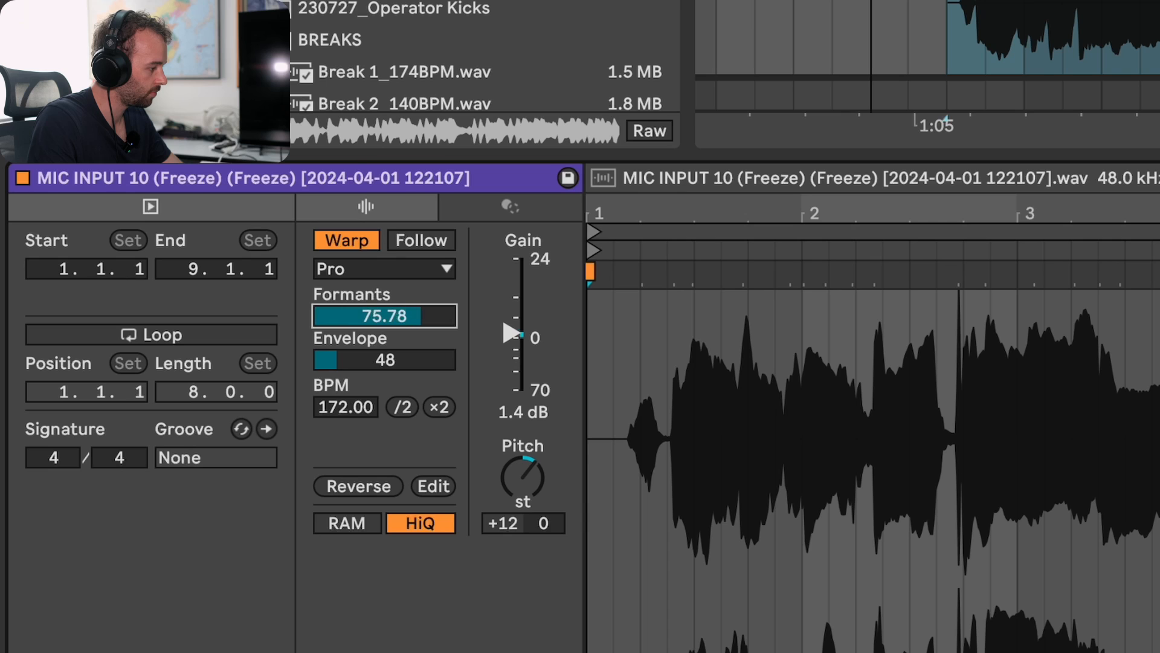
{"action": "left_click_drag", "start_coordinate": [413, 357], "coordinate": [412, 336]}
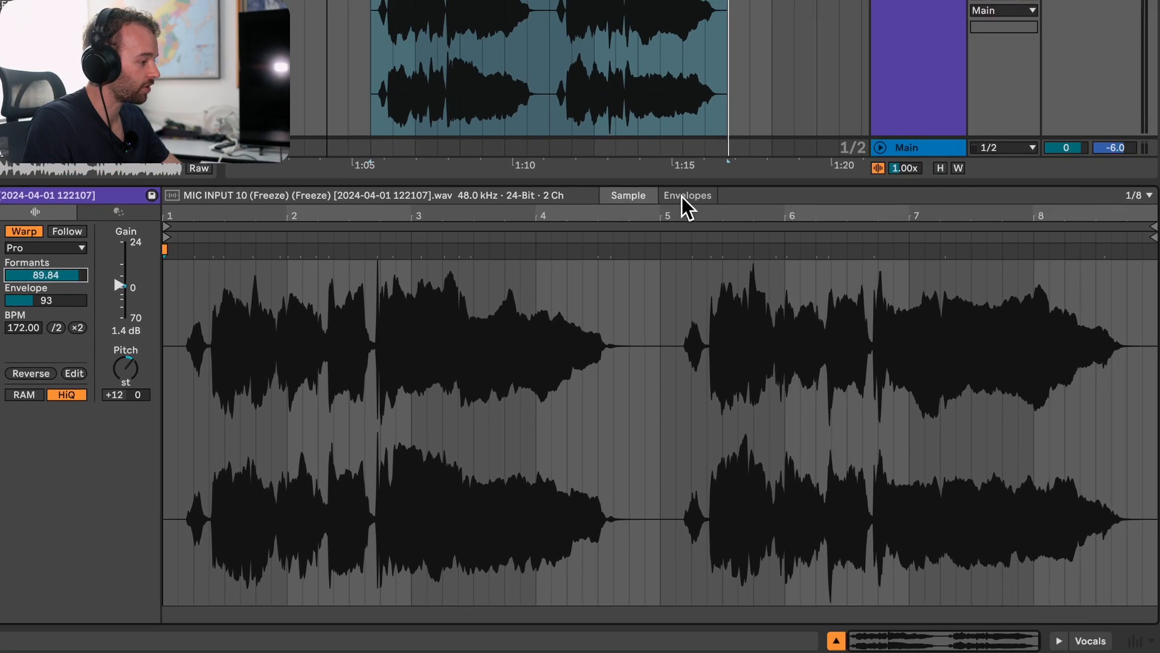
Set Formants to 100 and draw a Pro Formants envelope dipping to 43.3% near bar 3 and again near bar 7, peaking between
{"action": "left_click", "coordinate": [678, 197]}
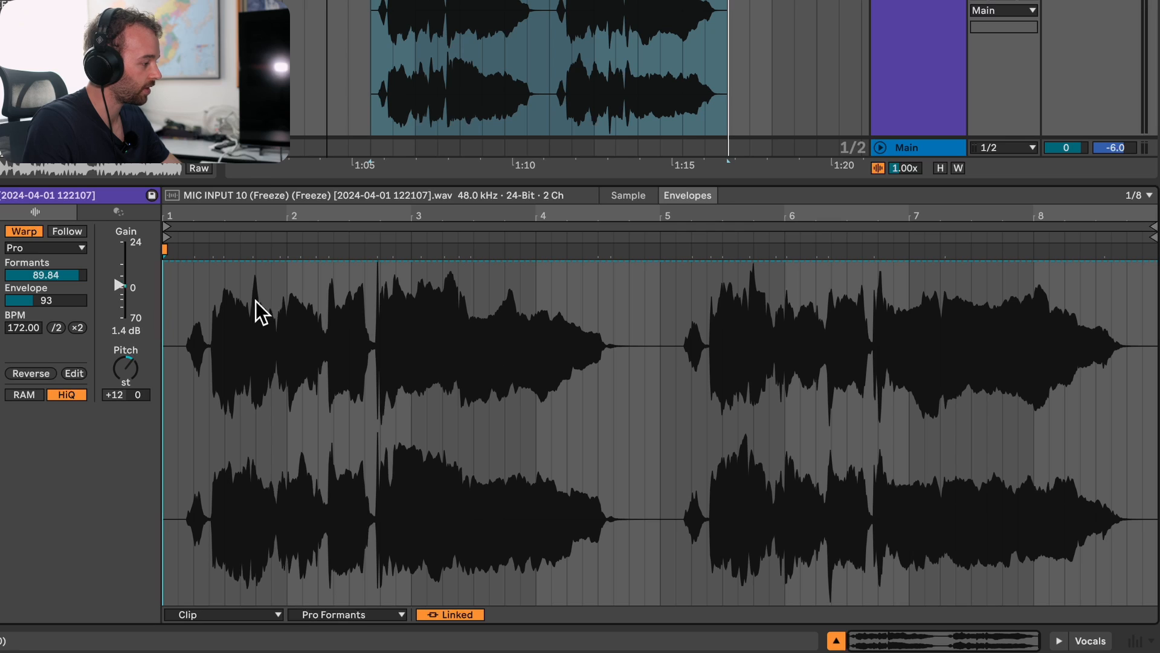
{"action": "left_click_drag", "start_coordinate": [68, 272], "coordinate": [68, 257]}
{"action": "left_click", "coordinate": [213, 285]}
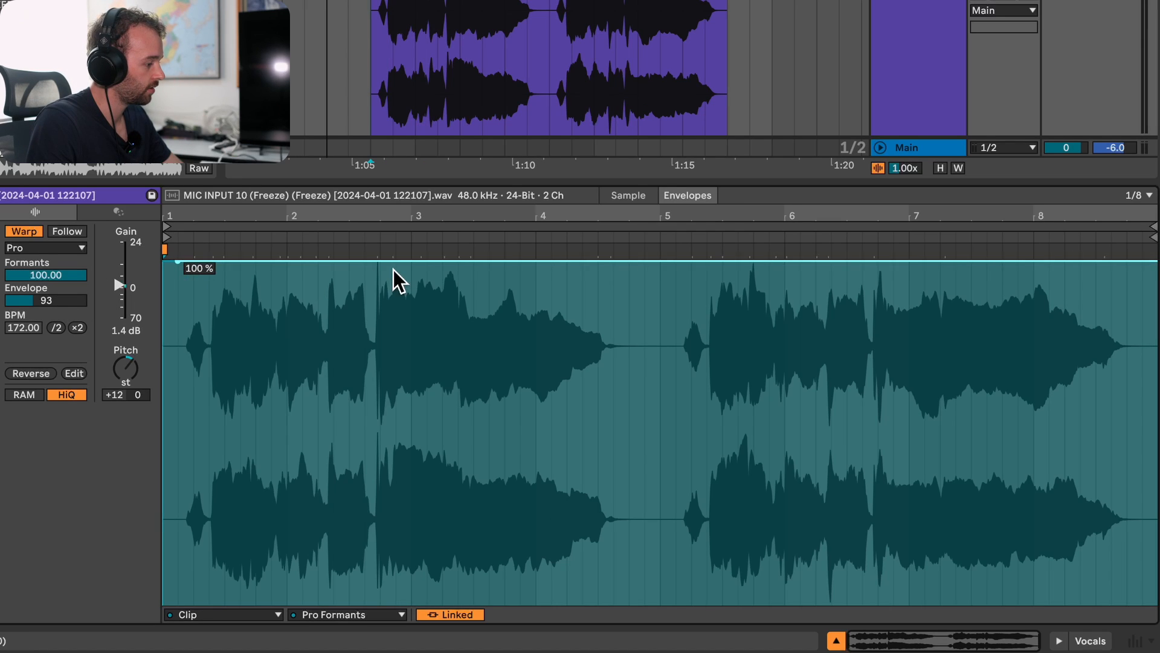
{"action": "left_click_drag", "start_coordinate": [394, 270], "coordinate": [396, 454]}
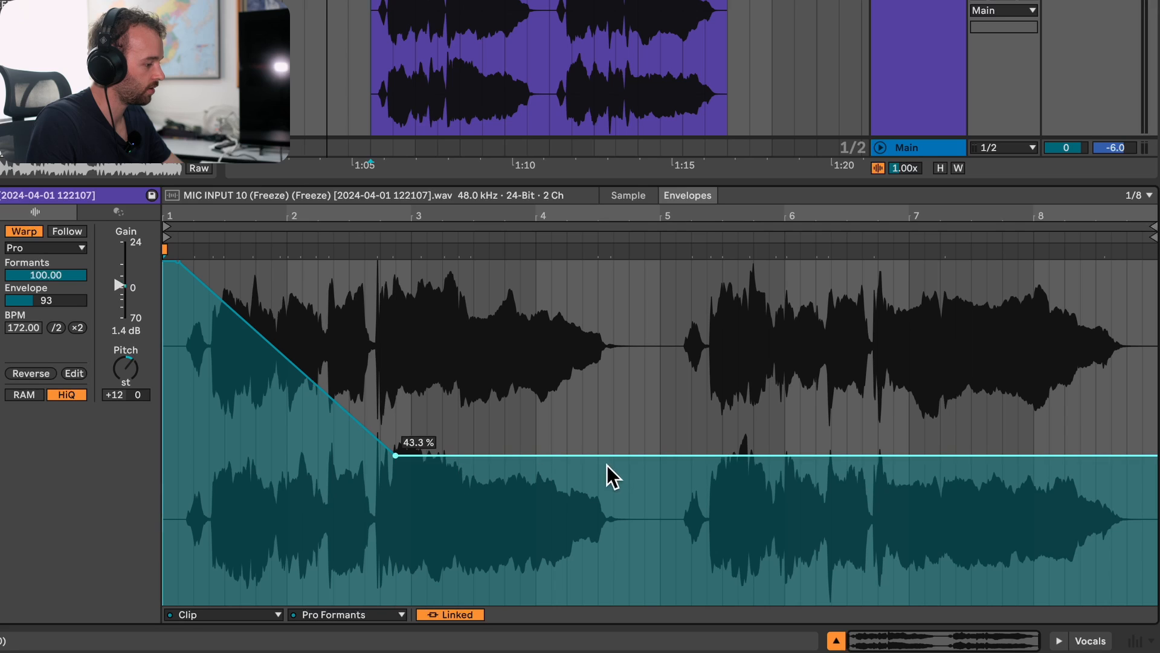
{"action": "left_click_drag", "start_coordinate": [614, 461], "coordinate": [614, 261]}
{"action": "left_click_drag", "start_coordinate": [815, 270], "coordinate": [893, 430]}
{"action": "left_click_drag", "start_coordinate": [1085, 431], "coordinate": [1142, 262]}
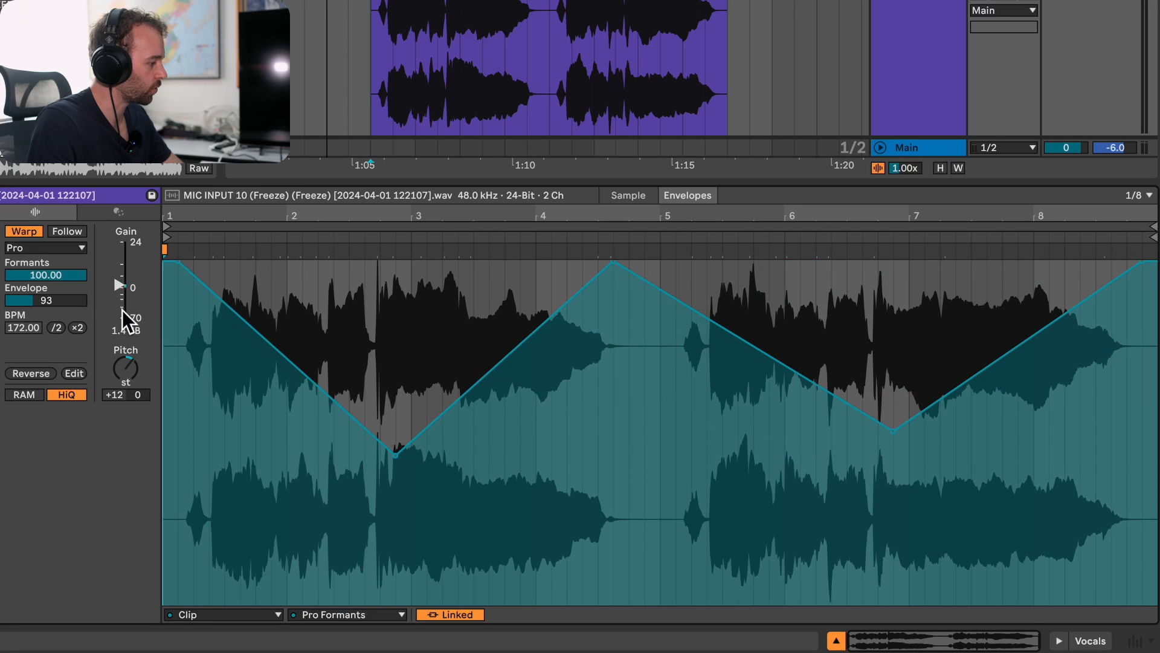
Draw a Pro Envelope curve on the vocal clip that dips near beat 4.4, partly recovers near 5.3 and returns to full near 8.3
{"action": "left_click", "coordinate": [77, 304]}
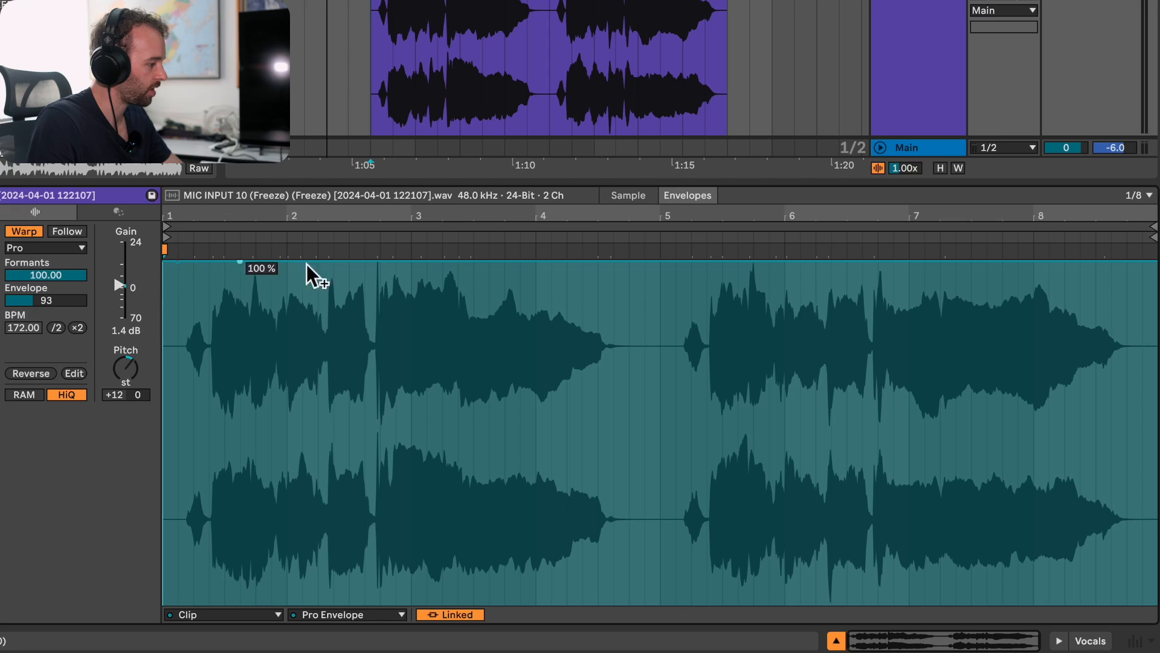
{"action": "left_click_drag", "start_coordinate": [622, 266], "coordinate": [619, 359]}
{"action": "left_click_drag", "start_coordinate": [729, 361], "coordinate": [729, 315]}
{"action": "left_click_drag", "start_coordinate": [1101, 315], "coordinate": [1101, 261]}
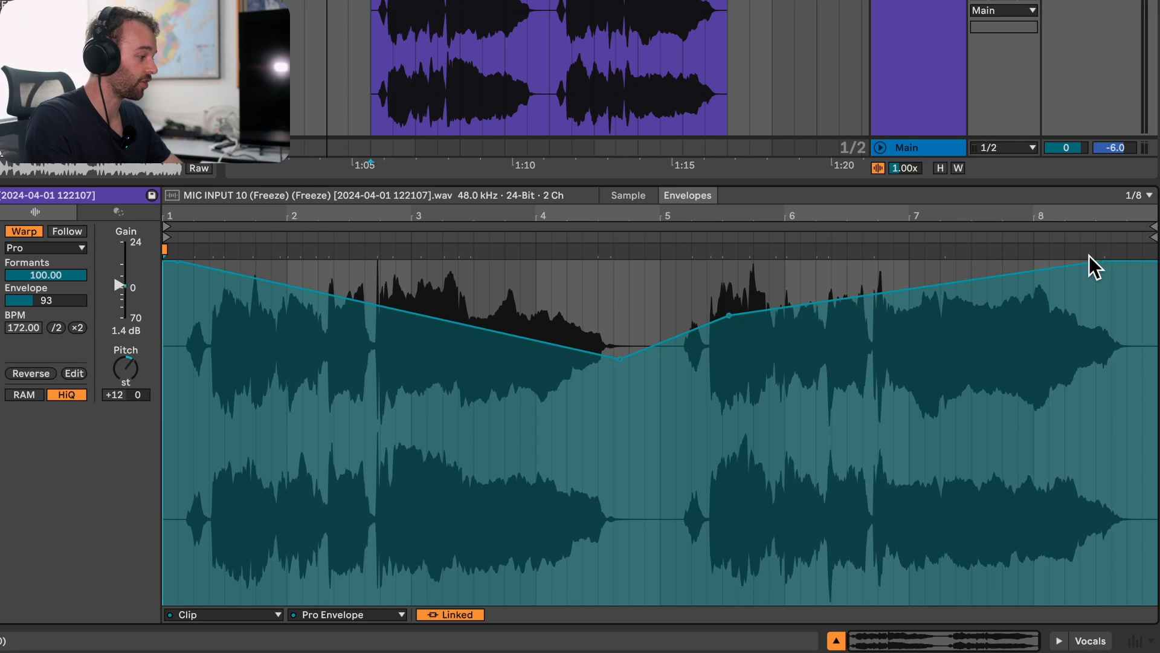
Set the vocal clip's Envelope value to 130 and play the clip
{"action": "left_click", "coordinate": [55, 276]}
{"action": "left_click", "coordinate": [67, 303]}
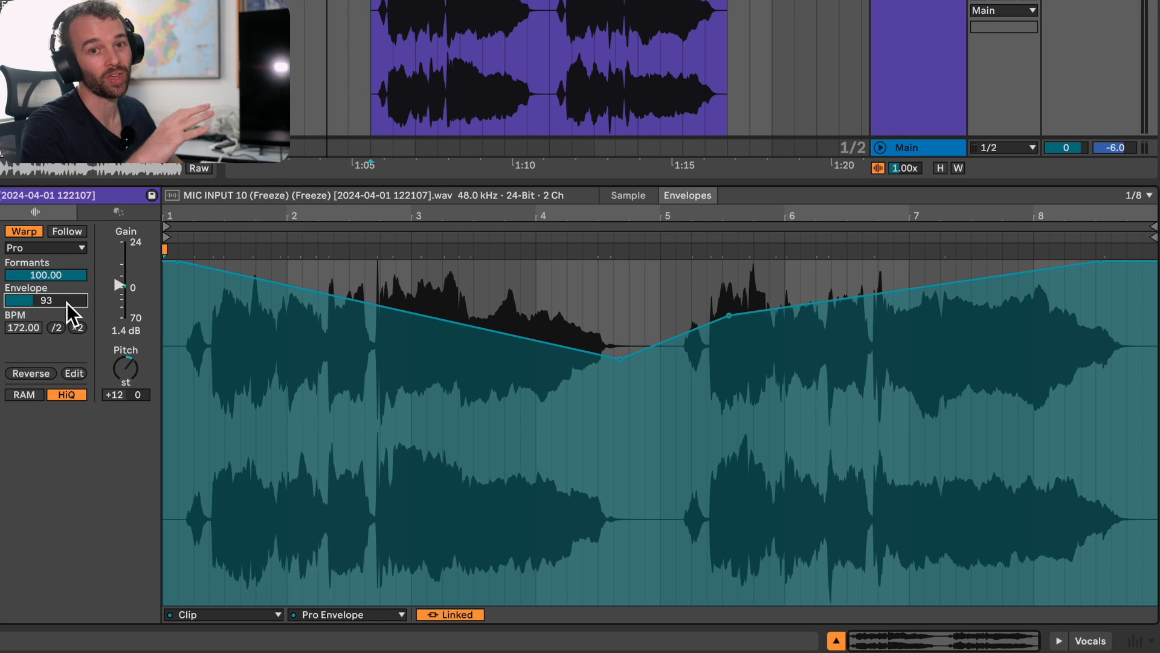
{"action": "left_click_drag", "start_coordinate": [66, 303], "coordinate": [66, 284]}
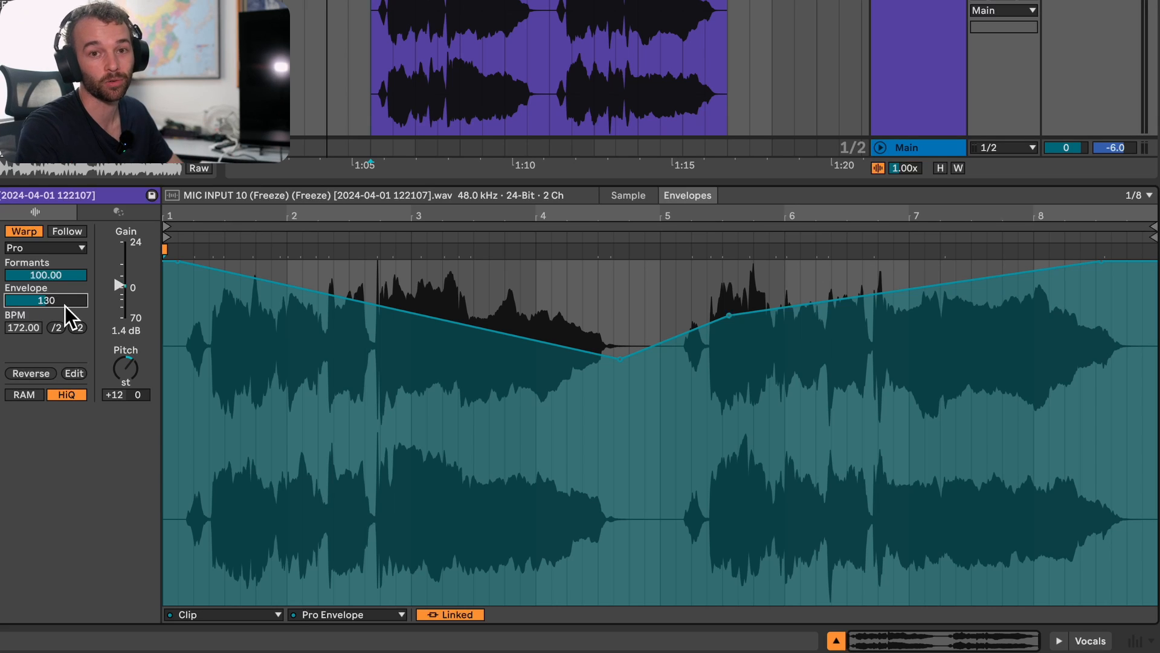
{"action": "key", "text": "space"}
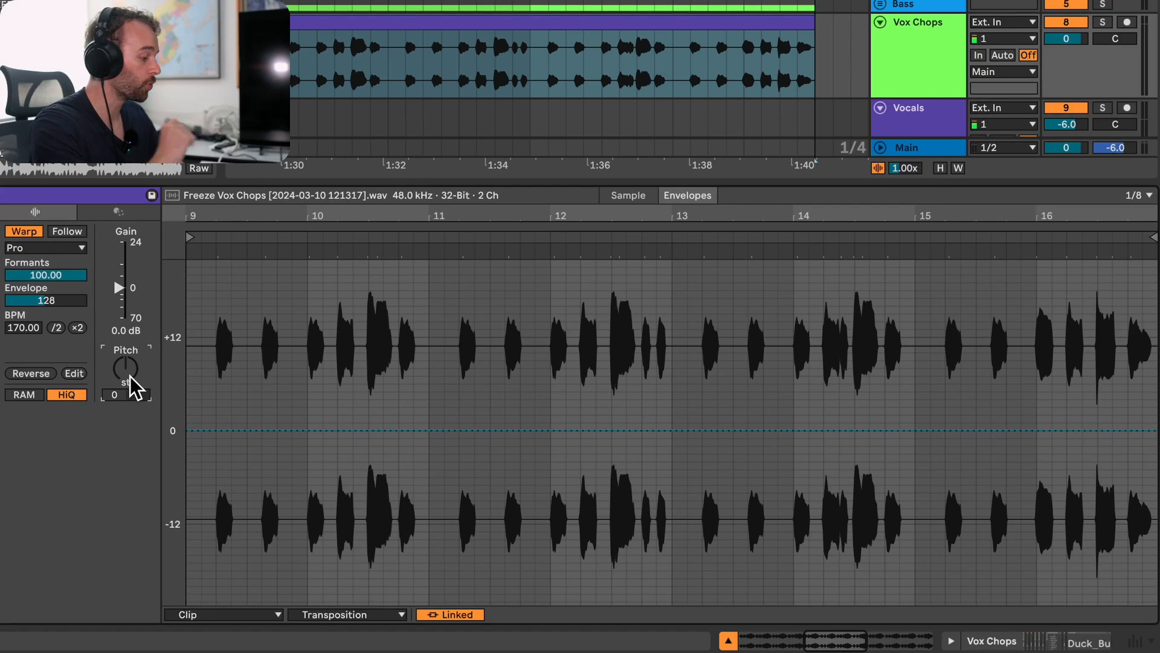
Play the Vox Chops clip, transpose it up 12 semitones and display its Pro Formants envelope
{"action": "key", "text": "space"}
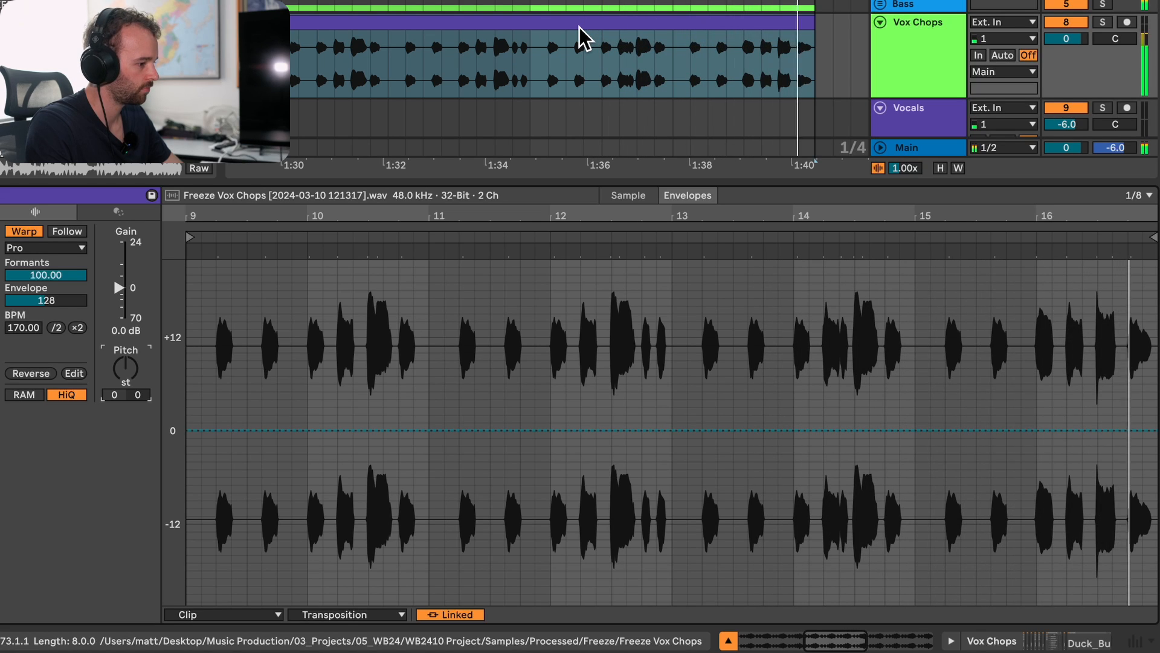
{"action": "left_click", "coordinate": [579, 27]}
{"action": "key", "text": "space"}
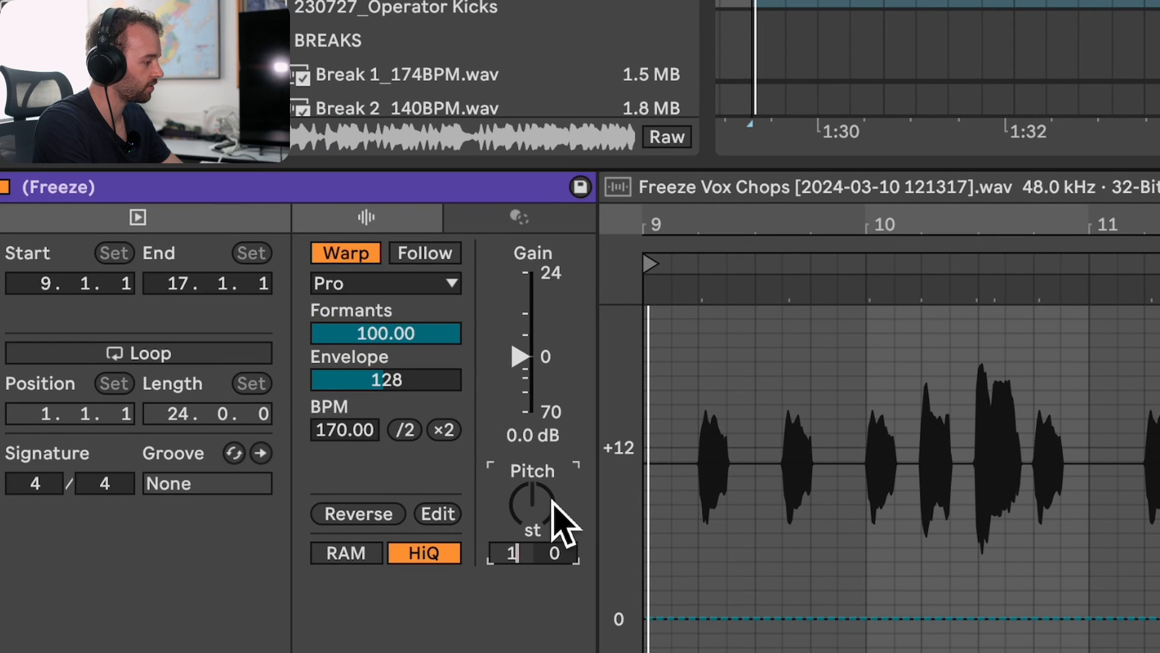
{"action": "left_click", "coordinate": [420, 339]}
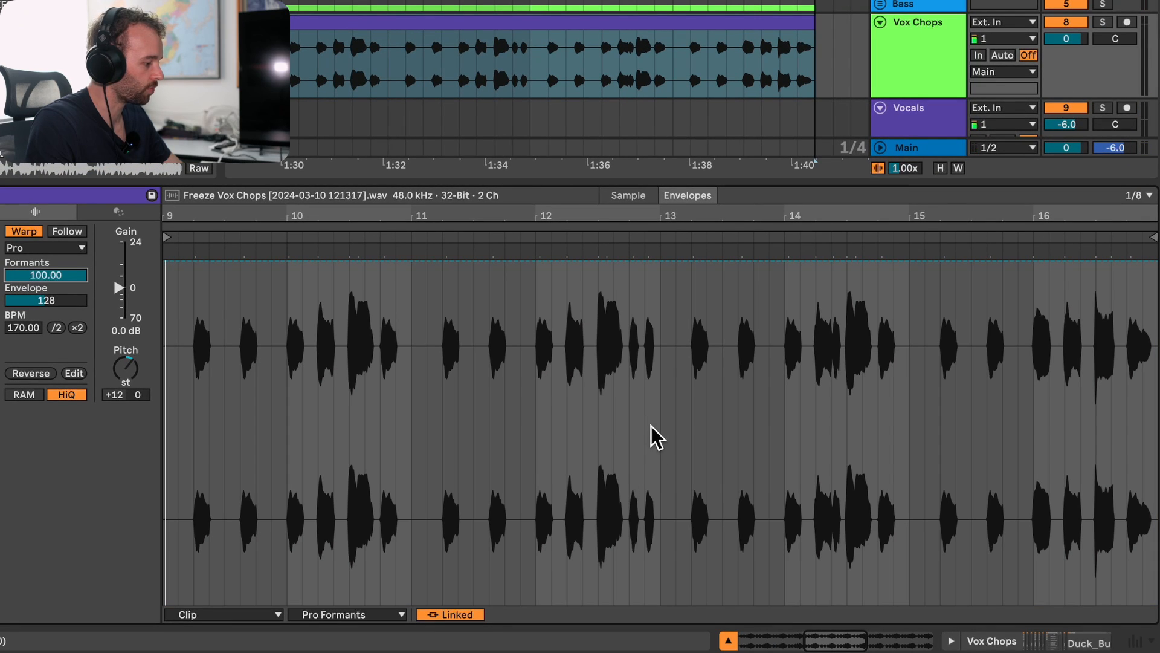
{"action": "left_click", "coordinate": [171, 304]}
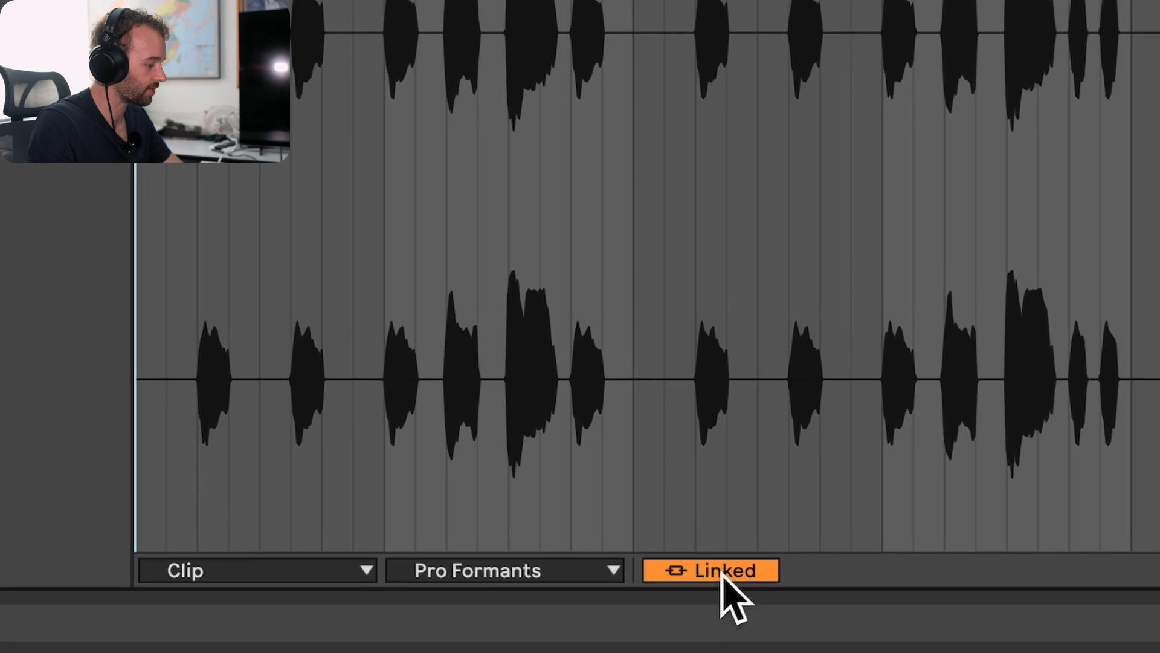
Unlink the Vox Chops clip's Pro Formants envelope and loop it over four bars starting at 1.1.1
{"action": "left_click", "coordinate": [456, 615]}
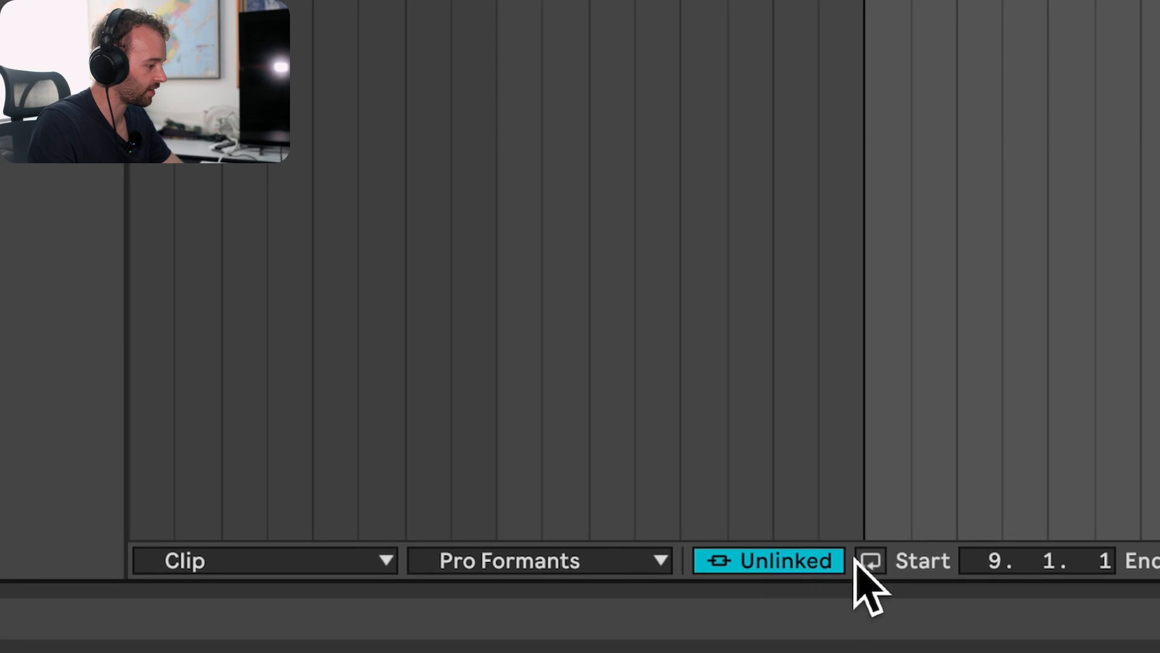
{"action": "left_click", "coordinate": [873, 562]}
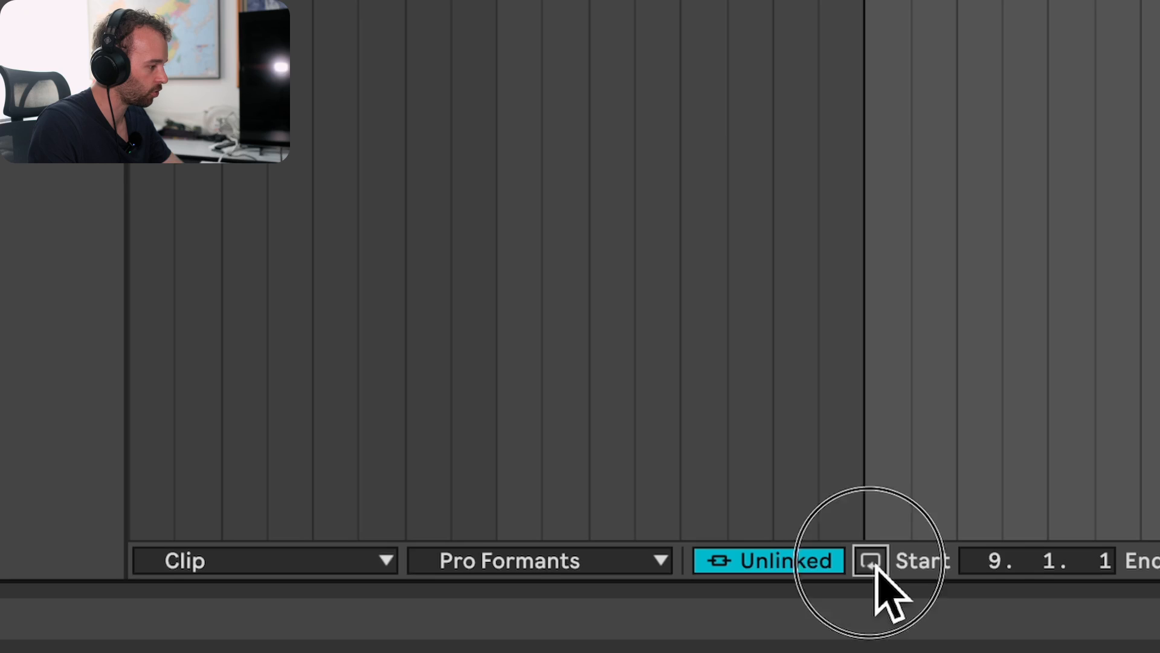
{"action": "mouse_move", "coordinate": [564, 129]}
{"action": "left_mouse_down"}
{"action": "mouse_move", "coordinate": [749, 169]}
{"action": "mouse_move", "coordinate": [441, 283]}
{"action": "mouse_move", "coordinate": [338, 291]}
{"action": "left_mouse_up"}
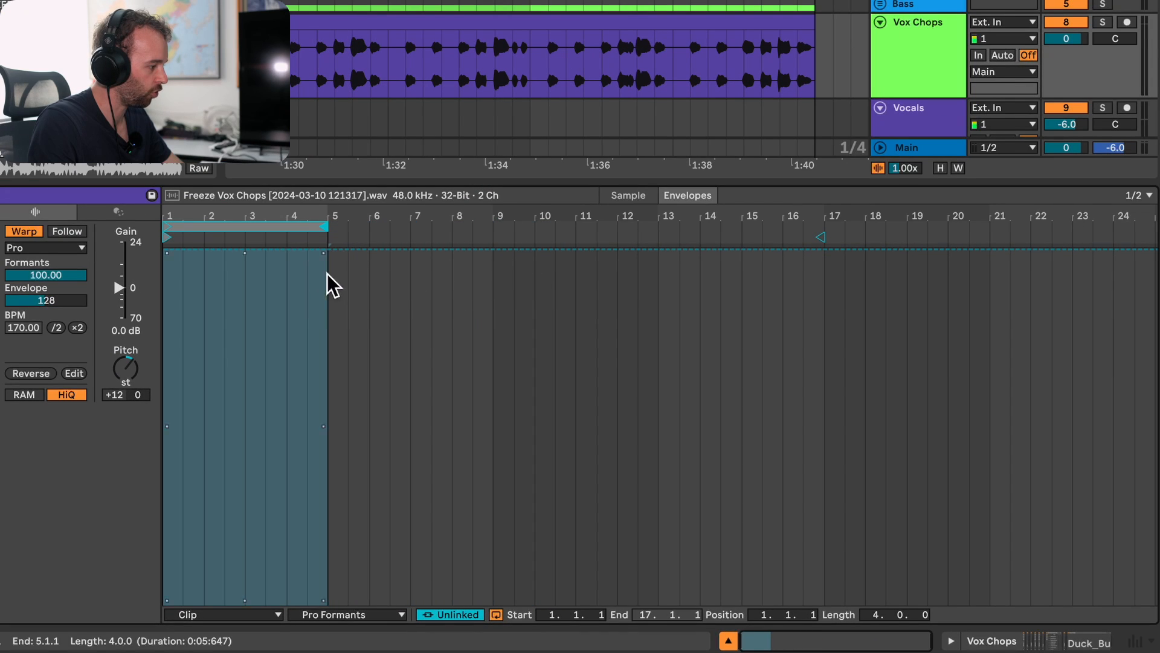
{"action": "left_click_drag", "start_coordinate": [293, 216], "coordinate": [294, 303]}
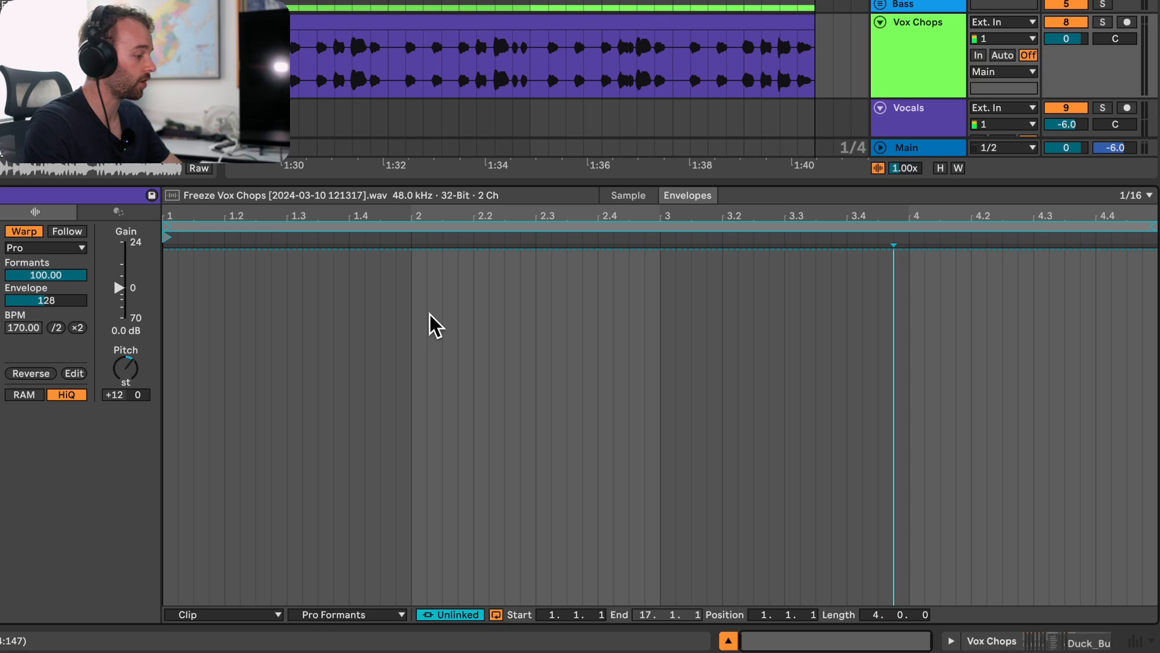
Draw a V-shaped Pro Formants envelope falling from full at bar 1 to a low point at bar 3 and rising back by bar 5
{"action": "left_click", "coordinate": [164, 249]}
{"action": "left_click_drag", "start_coordinate": [659, 249], "coordinate": [664, 529]}
{"action": "left_click_drag", "start_coordinate": [1155, 525], "coordinate": [1157, 249]}
{"action": "left_click", "coordinate": [697, 19]}
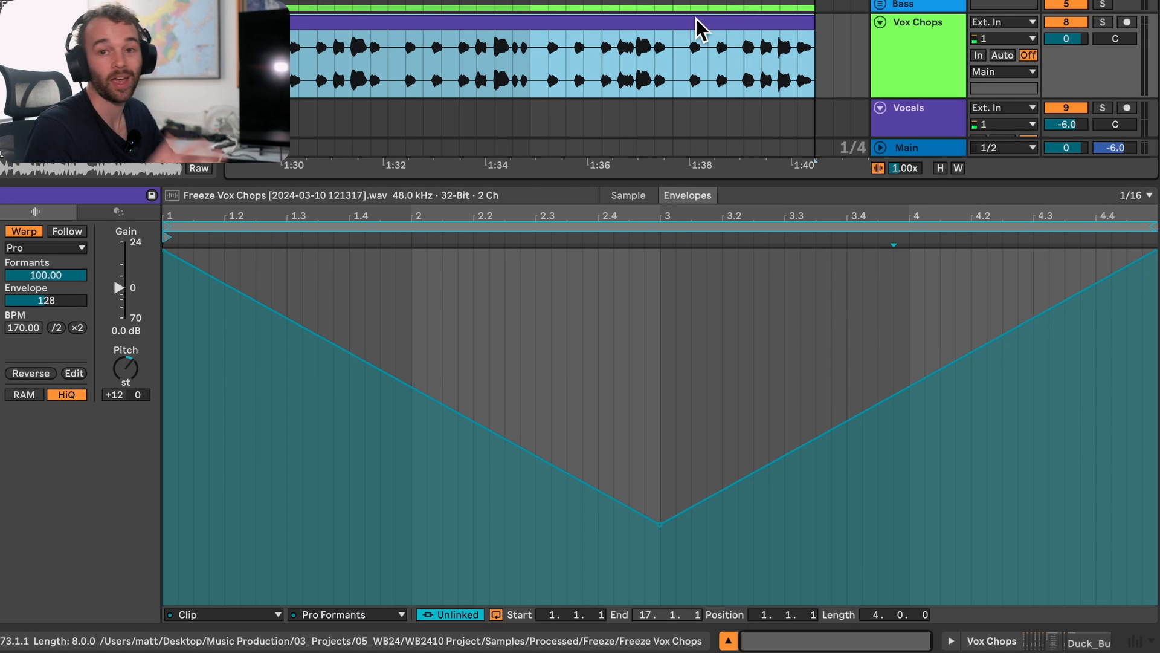